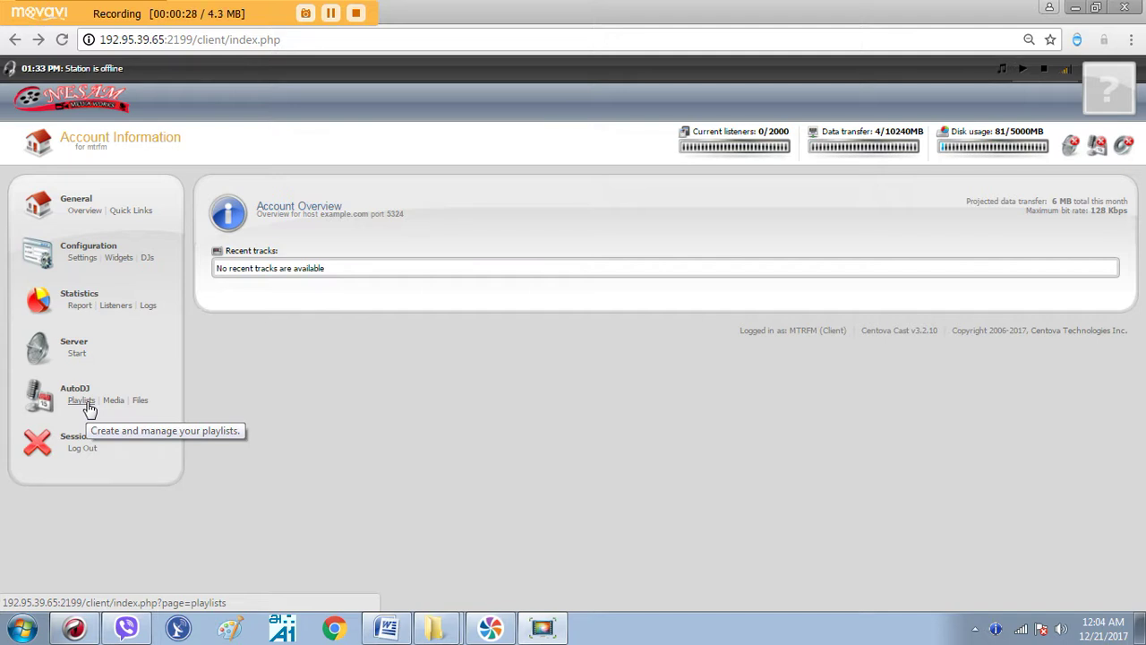
Step: Open the AutoDJ playlist management page and start creating a new playlist
click(82, 401)
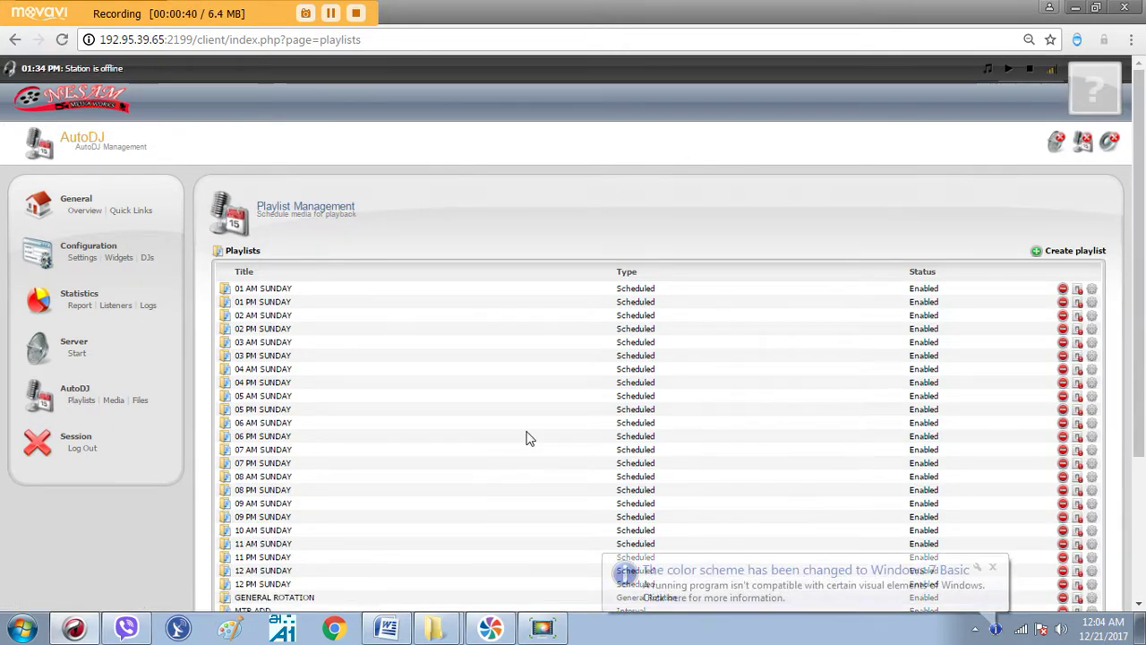
scroll(532, 417, down, 3)
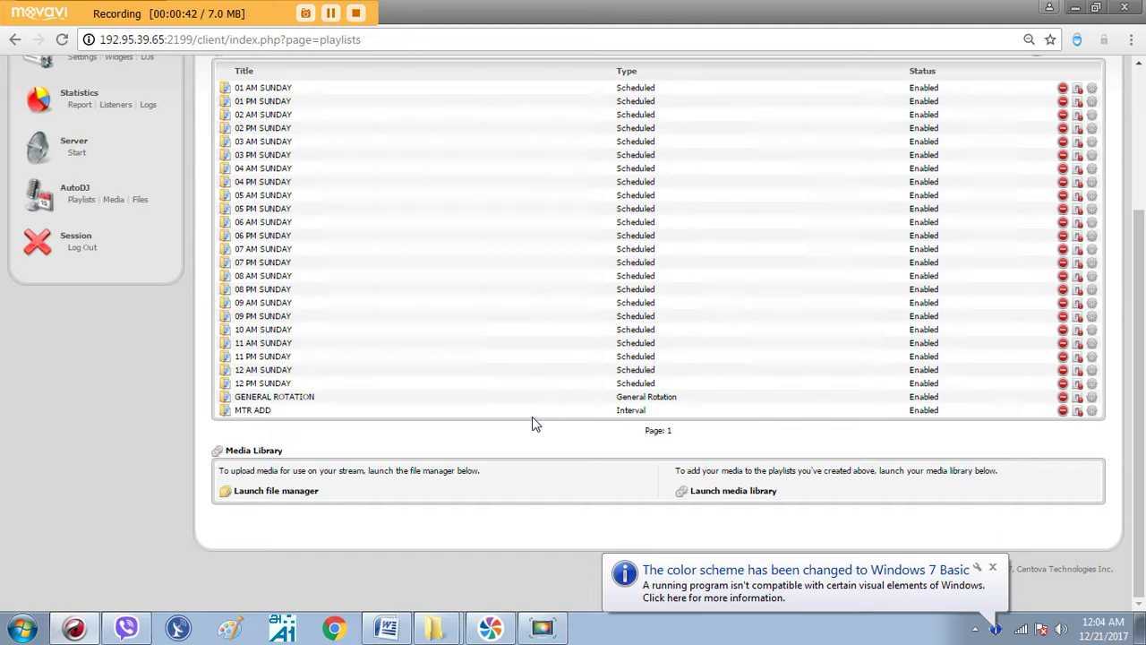
scroll(532, 423, up, 3)
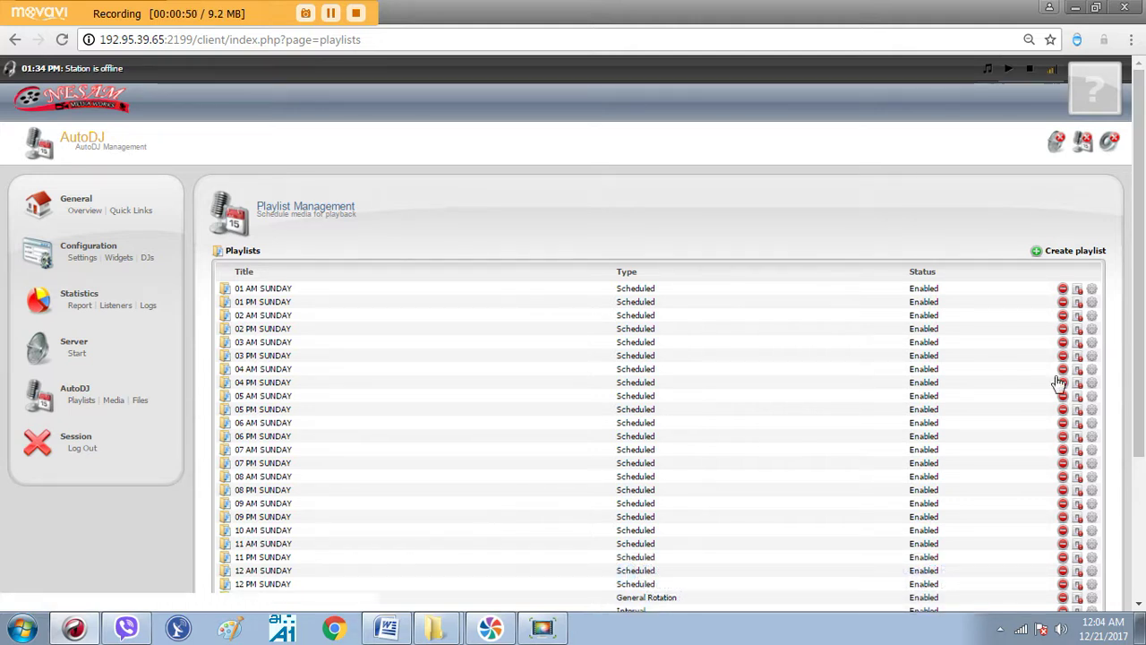
click(1080, 254)
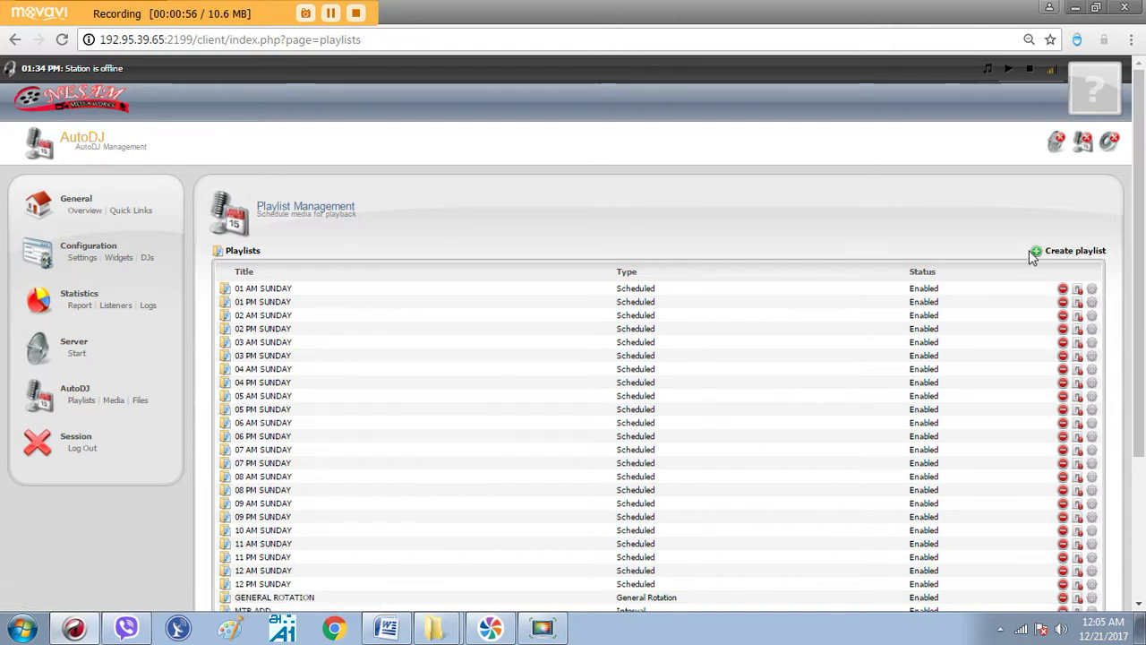
click(1080, 255)
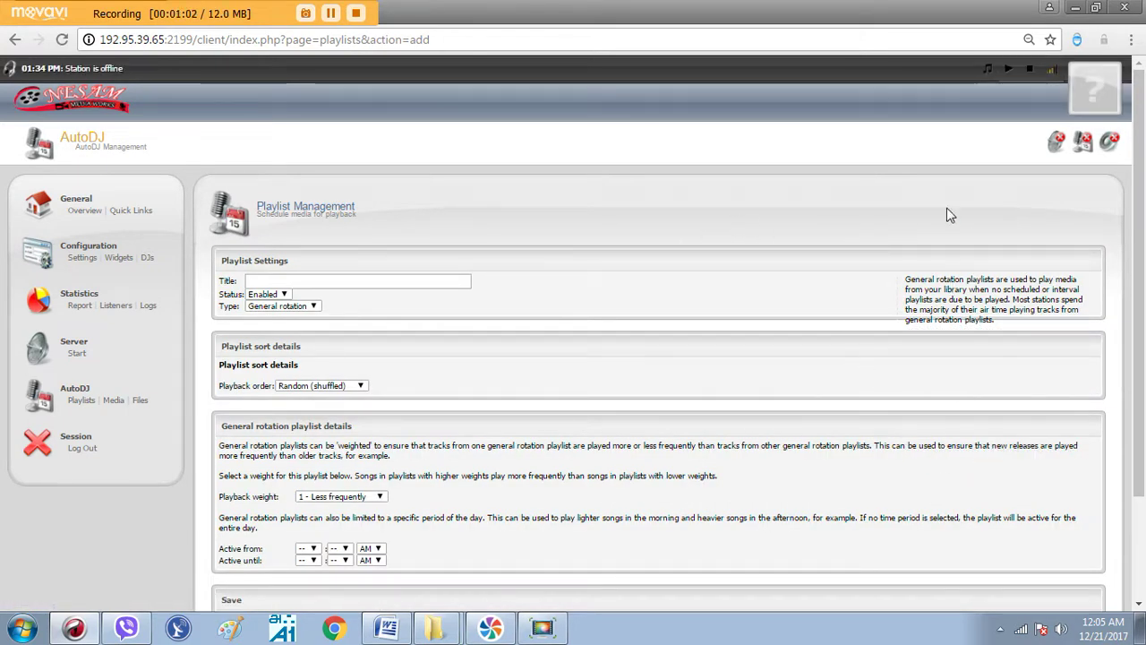
Step: Title the new playlist 6 AM MONDAY and keep its status as Enabled
click(275, 284)
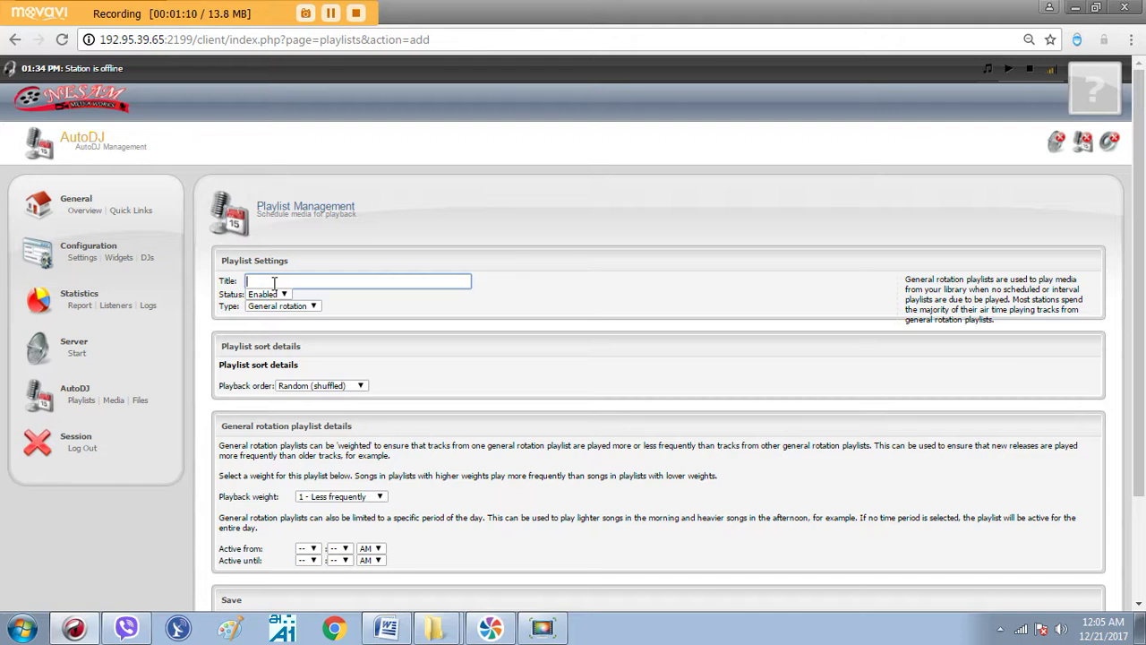
text(6)
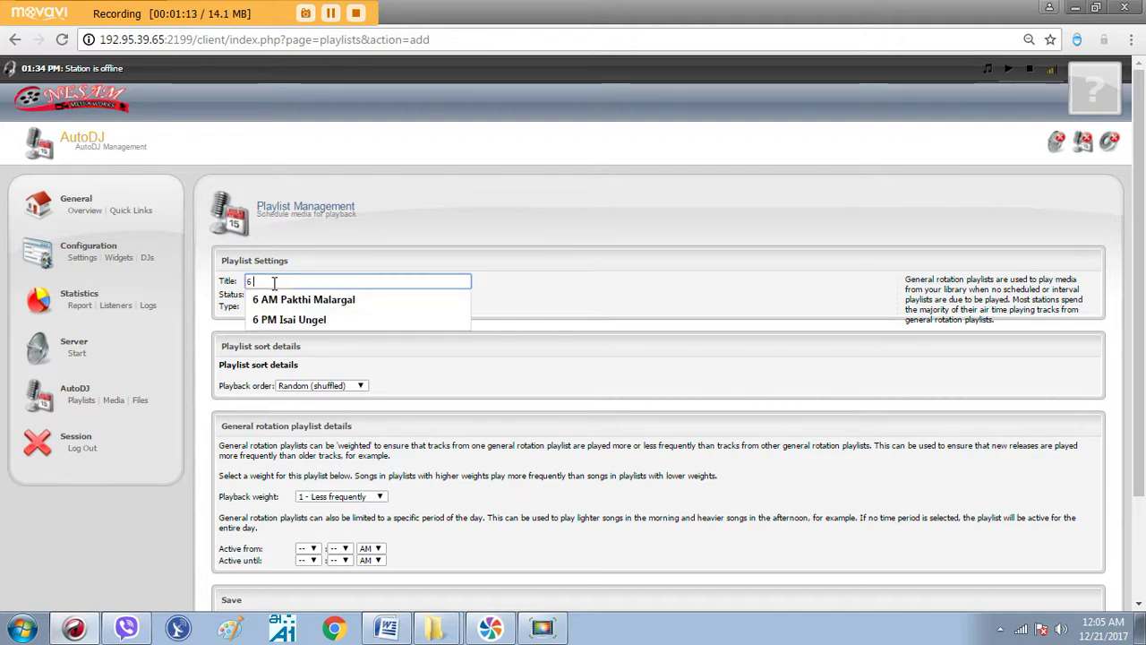
text( AM)
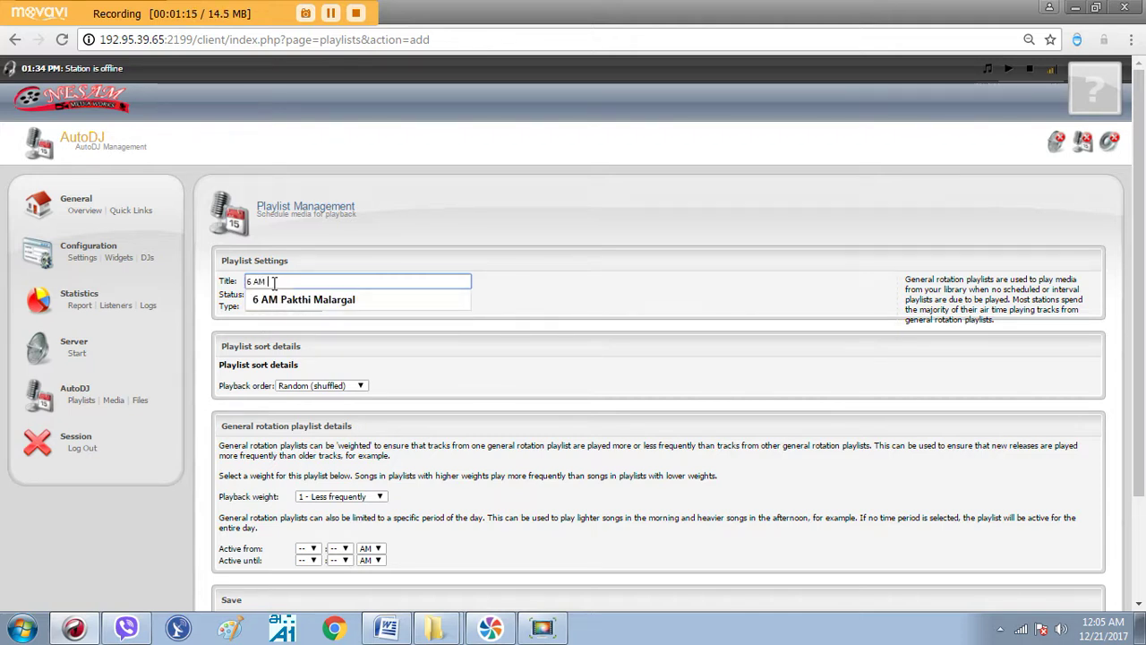
text( MOND)
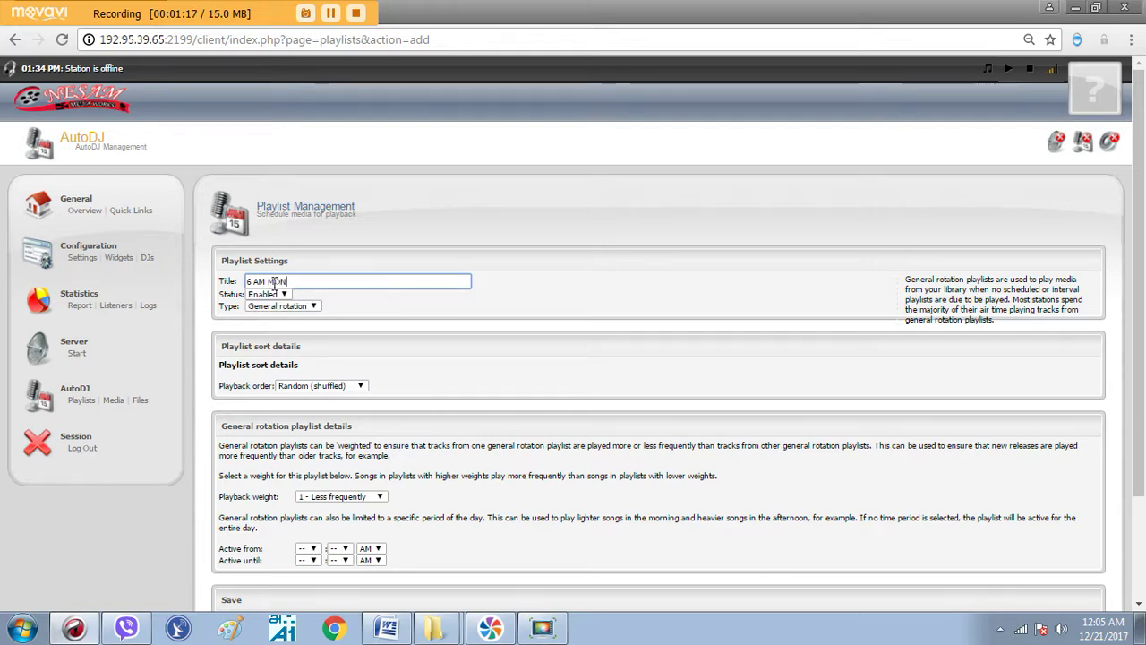
text(AY)
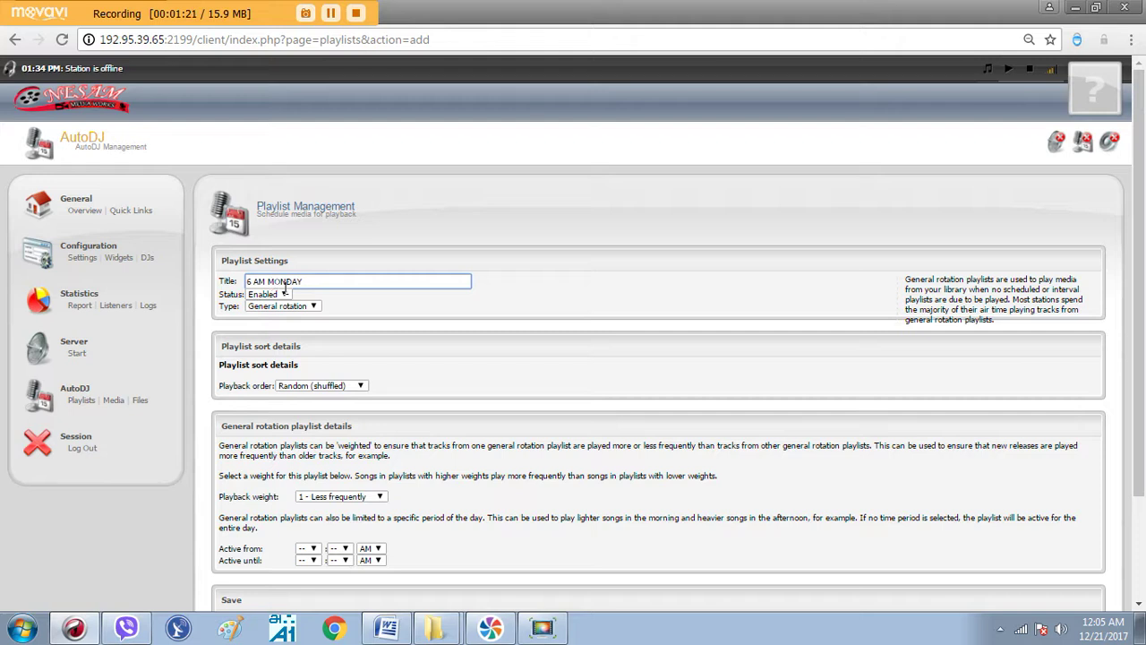
click(283, 293)
click(285, 298)
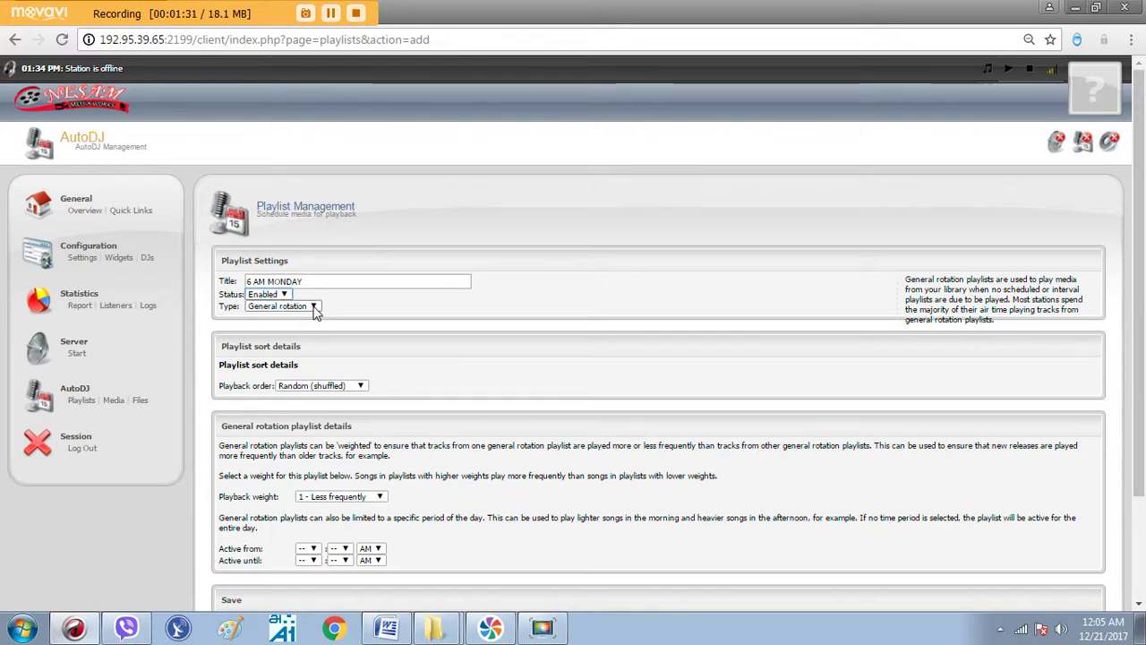
Step: Review the available playlist types and set the playlist's type to Scheduled
click(314, 307)
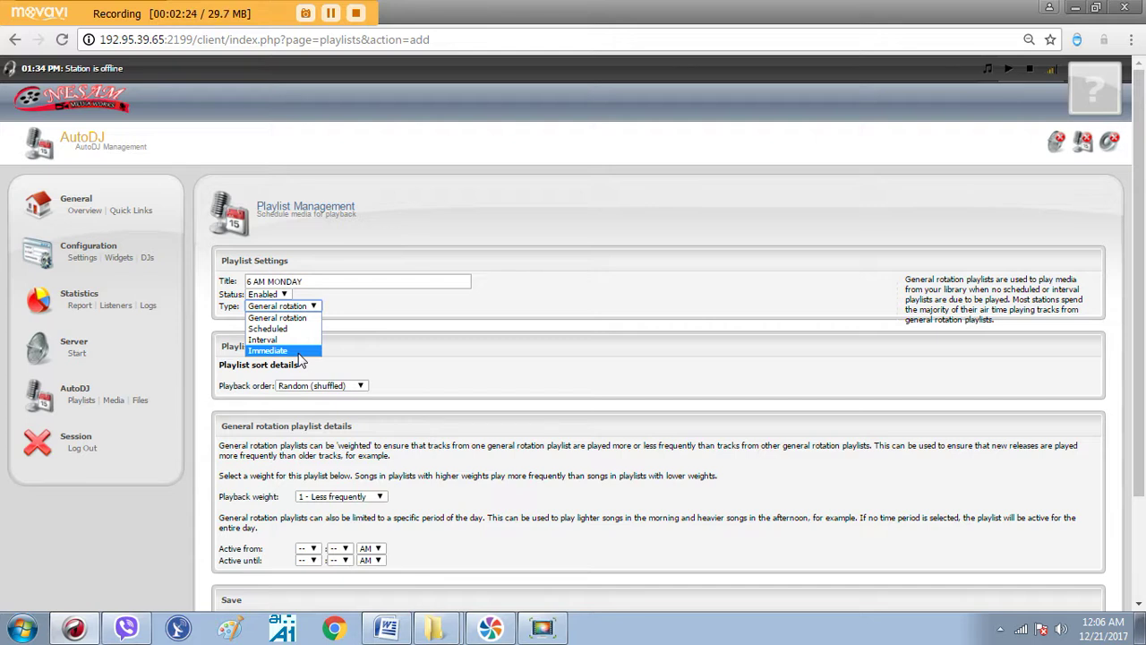
click(504, 348)
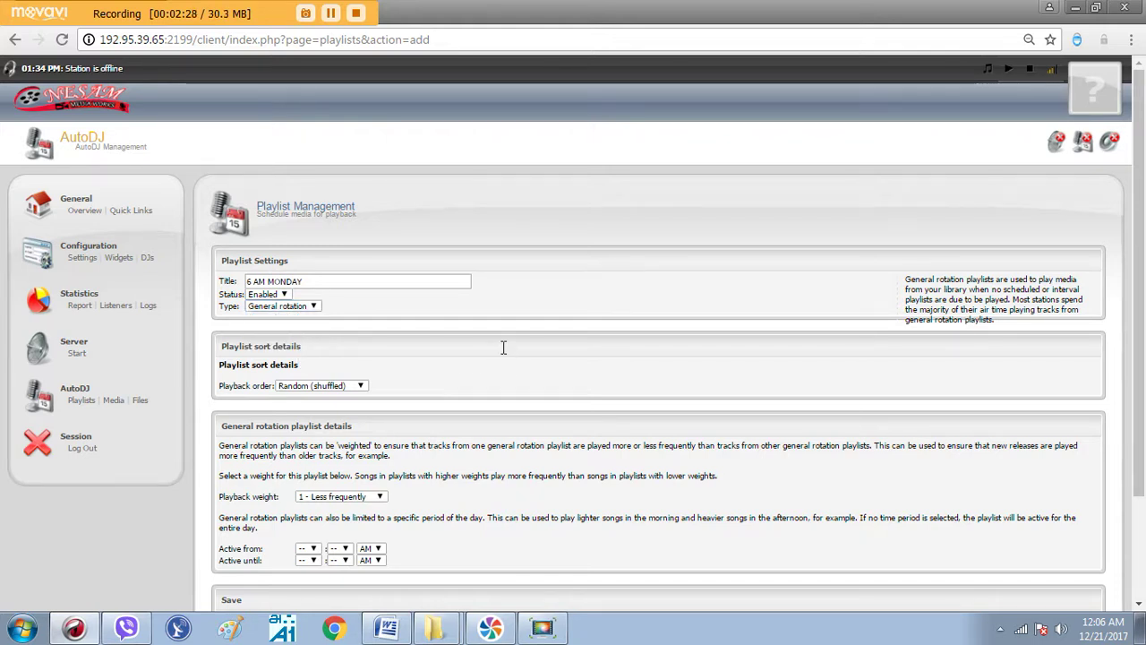
click(313, 309)
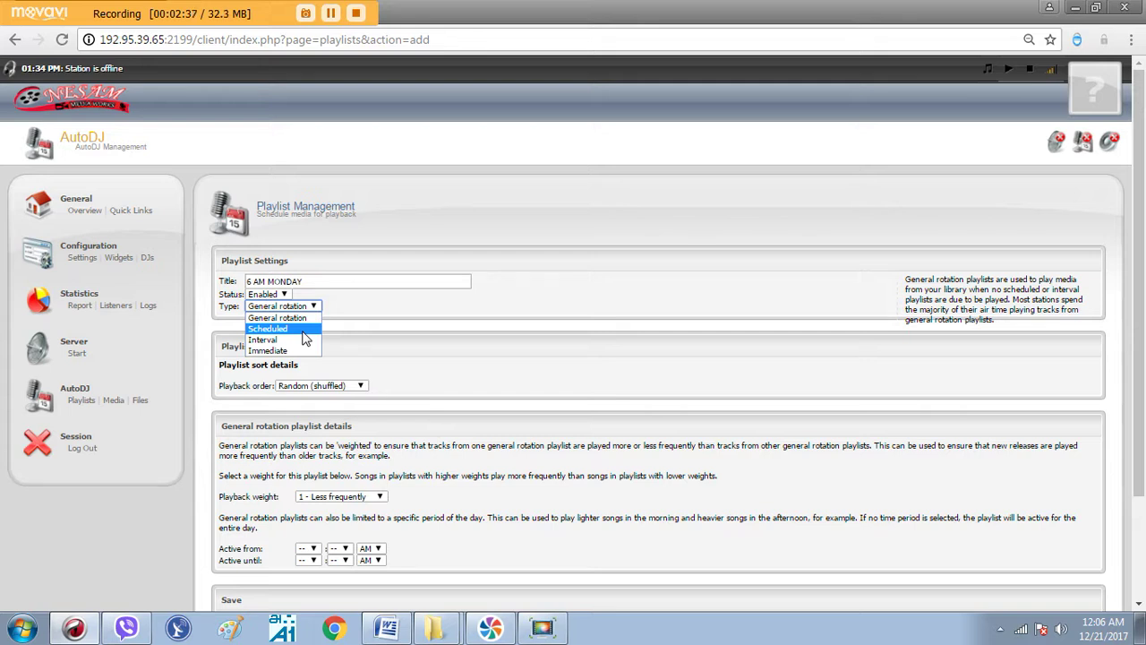
click(303, 330)
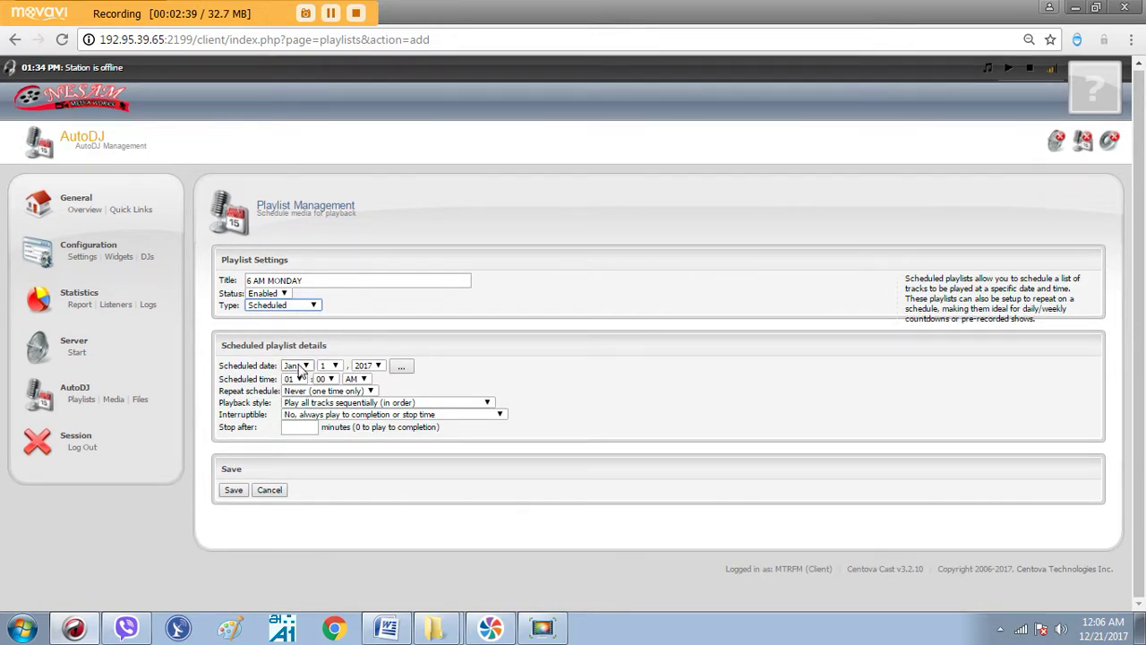
Step: Set the playlist's scheduled month to Dec and its hour to 06, with a weekly repeat schedule
click(307, 367)
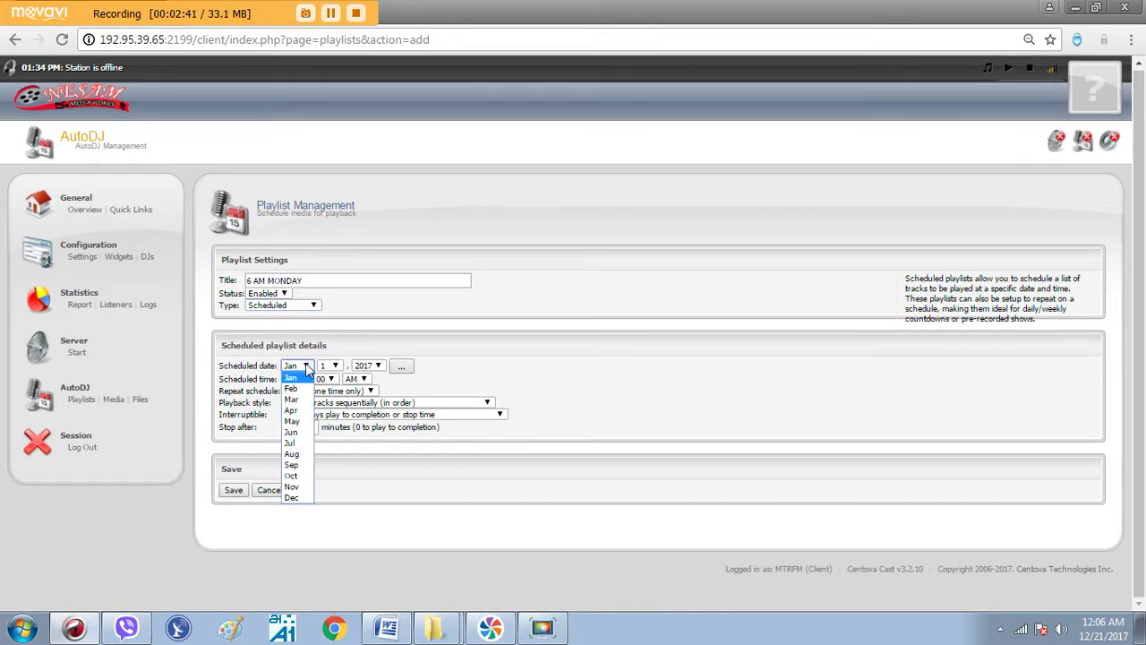
click(293, 498)
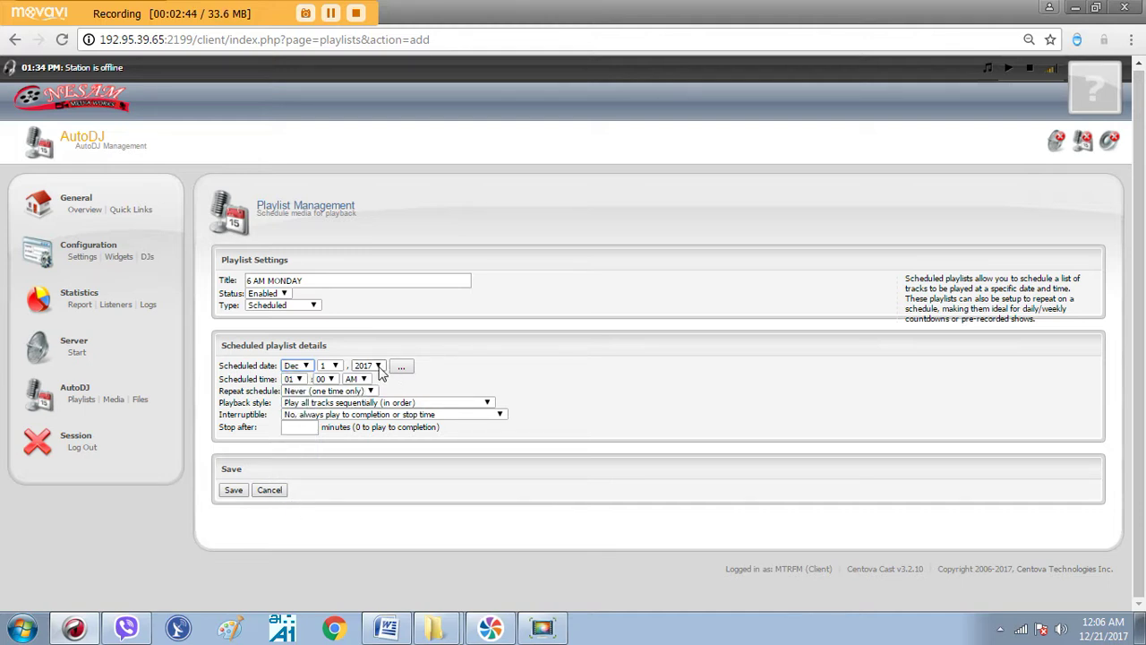
click(298, 380)
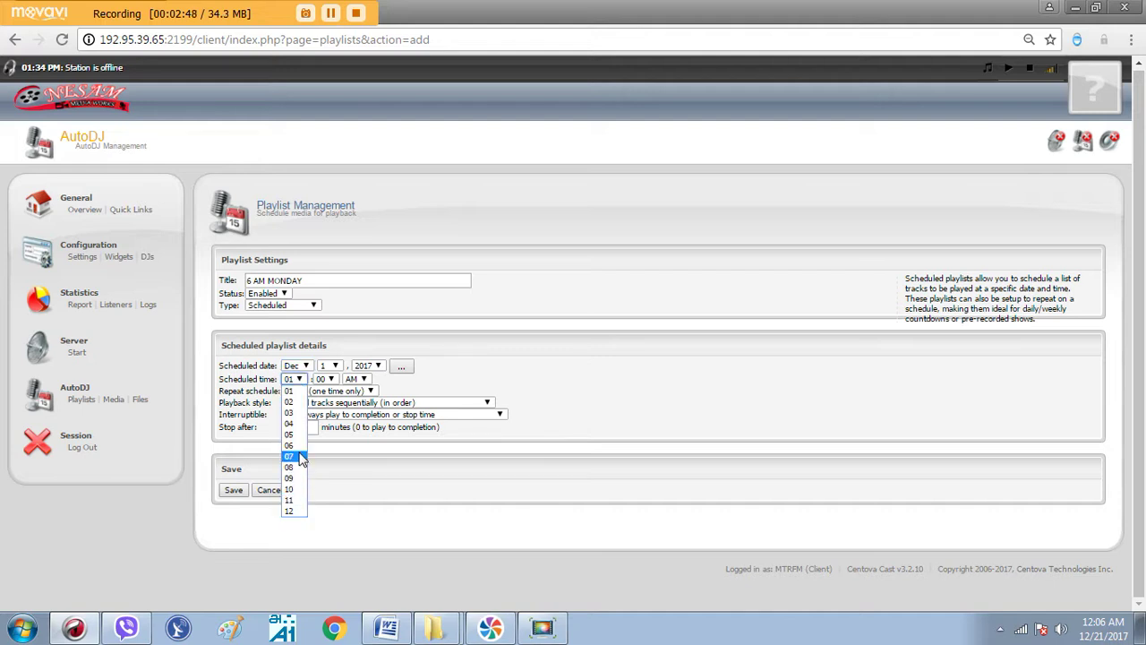
click(301, 446)
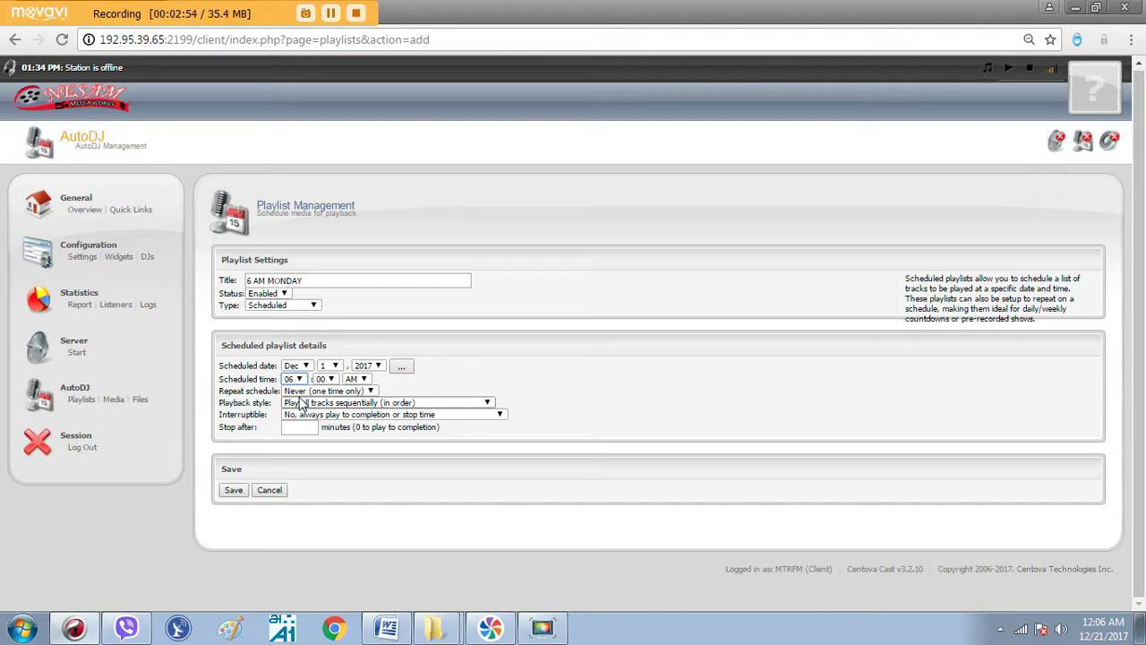
click(371, 392)
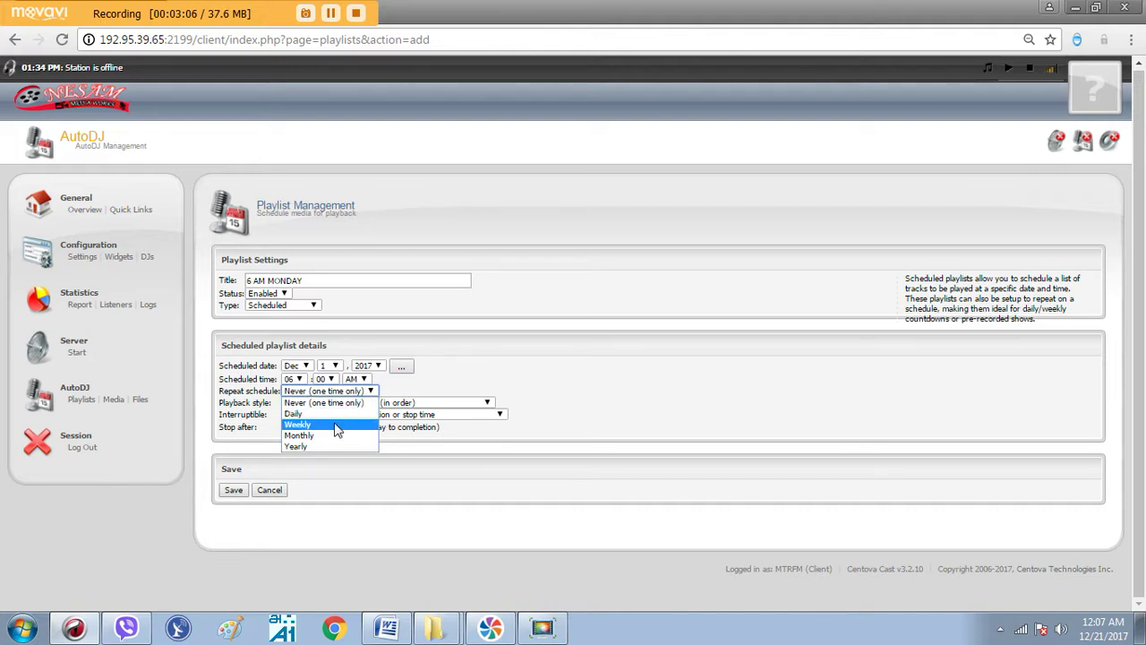
click(336, 425)
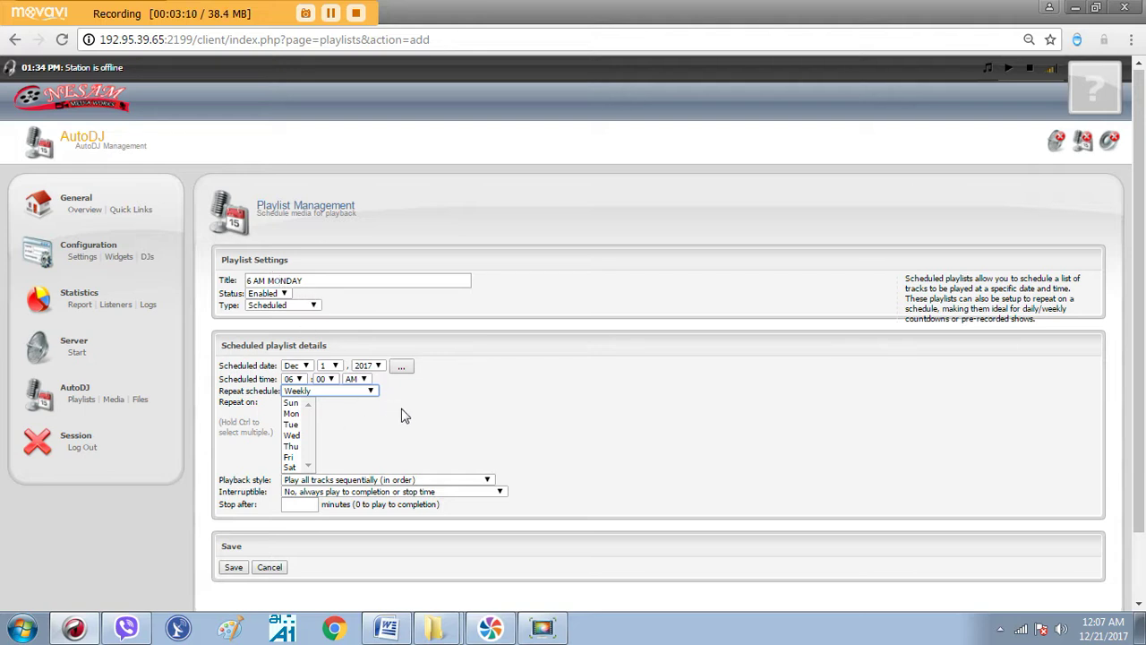
Step: Keep sequential playback of all tracks, make the playlist terminate if another scheduled playlist is due to begin, and save it
scroll(568, 447, down, 1)
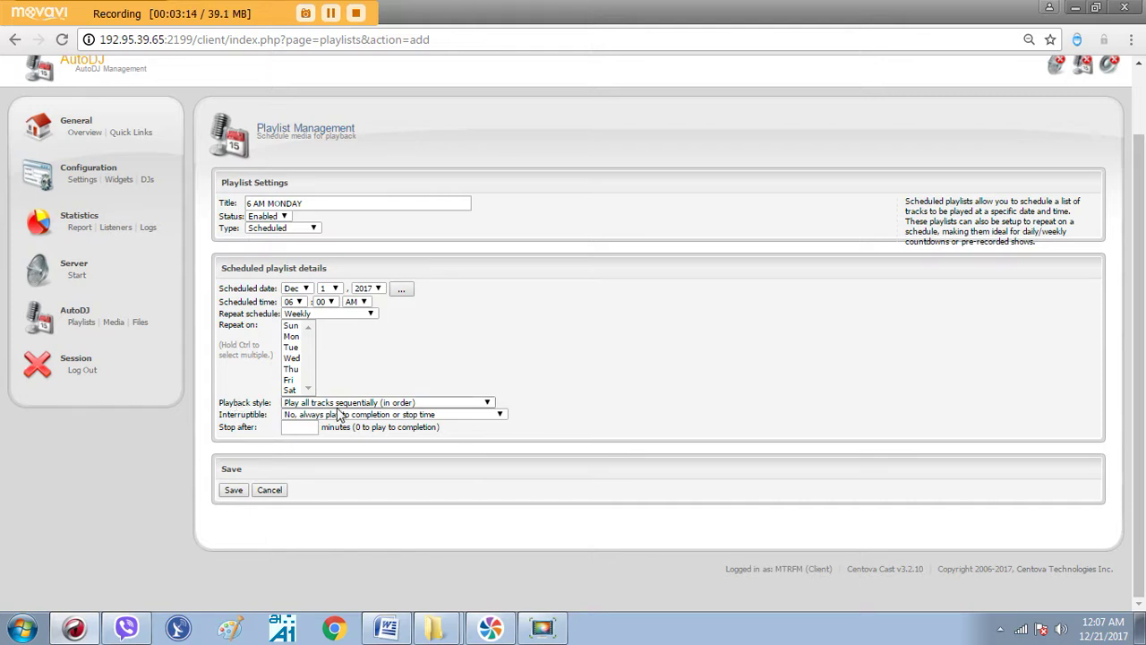
click(487, 403)
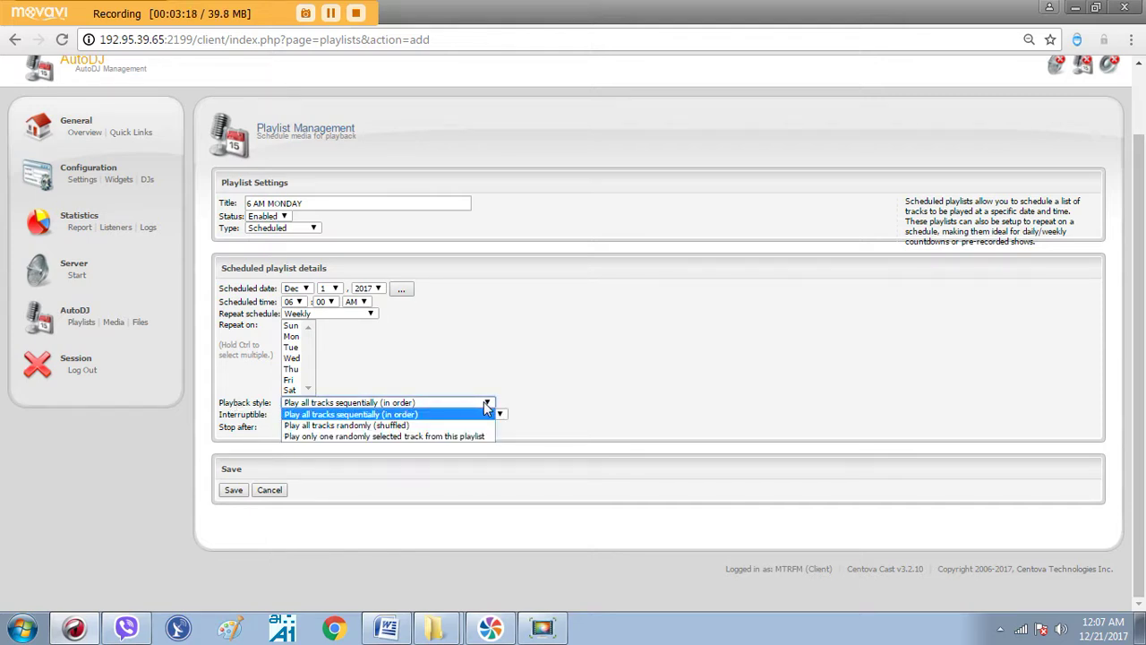
click(411, 415)
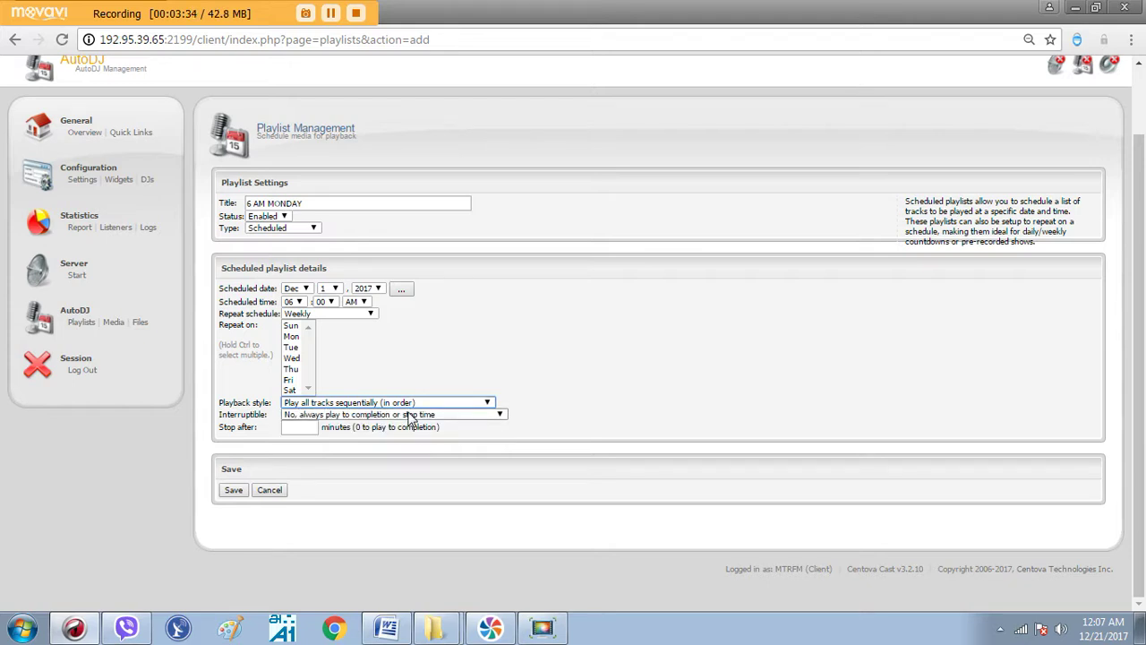
click(500, 416)
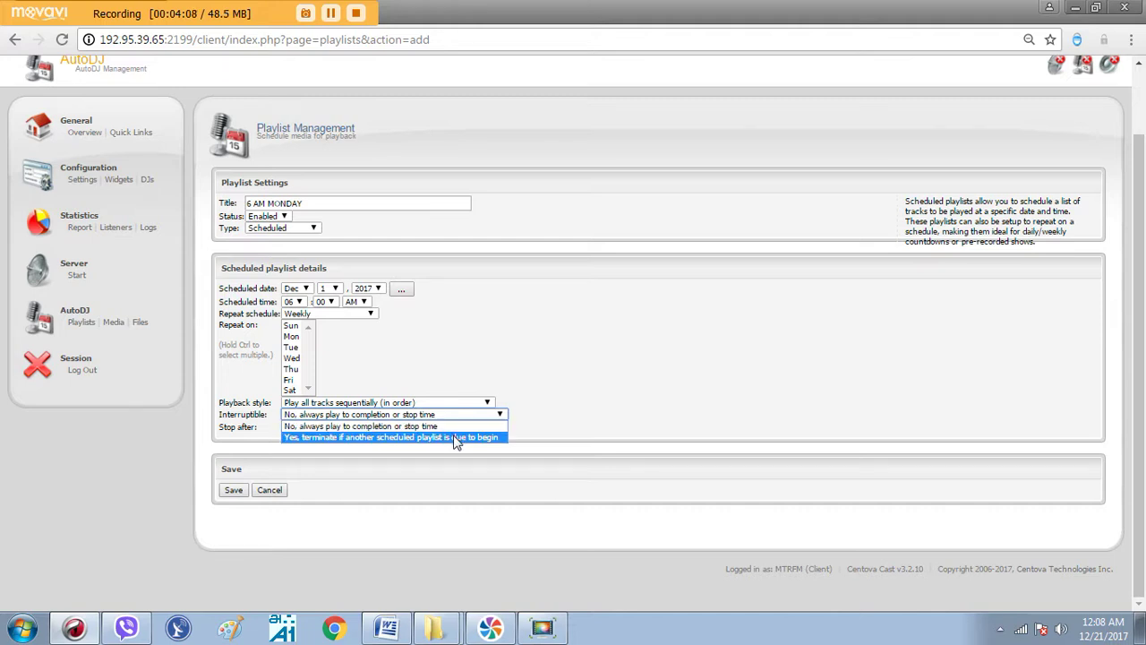
click(384, 438)
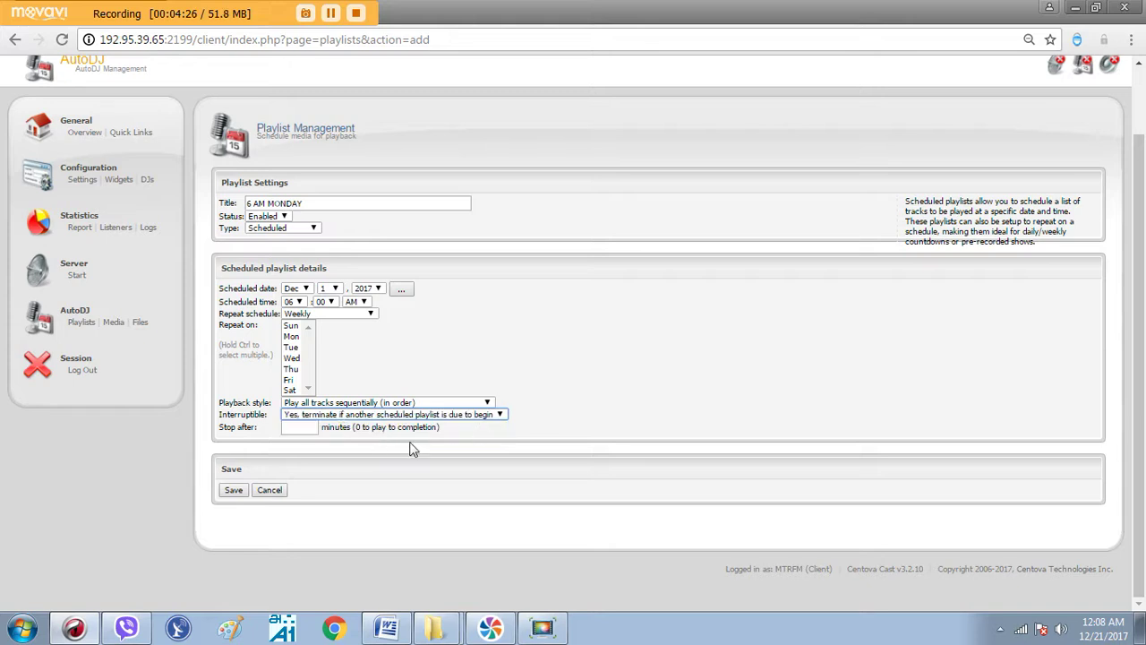
click(233, 491)
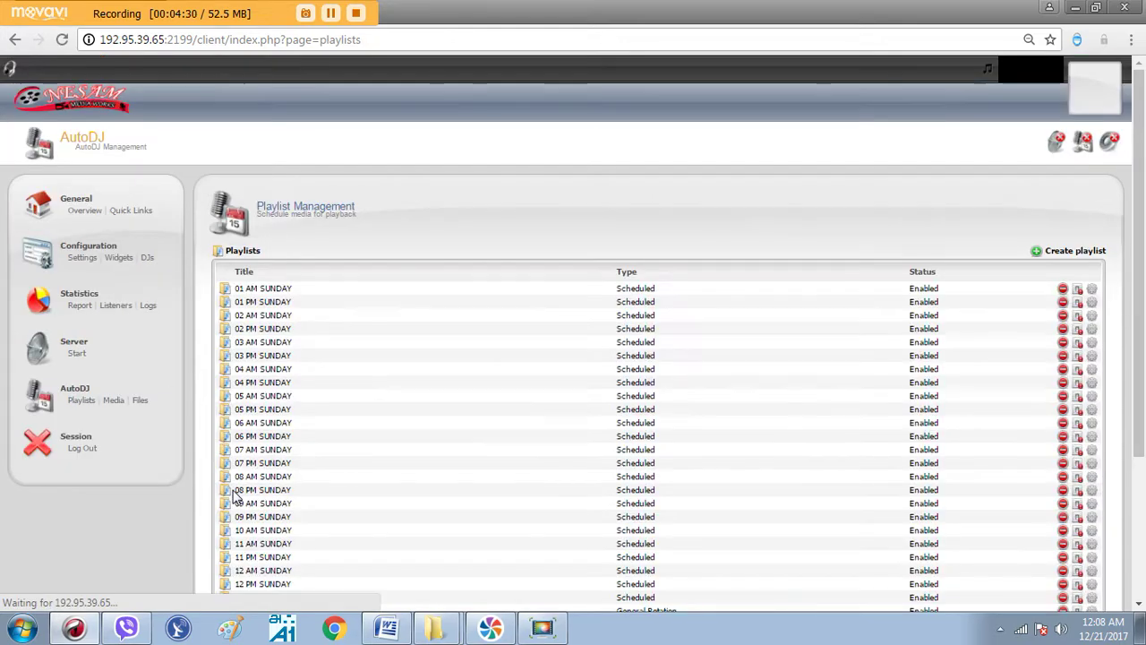
Step: Check the playlist list for the saved 6 AM MONDAY entry
scroll(384, 479, down, 3)
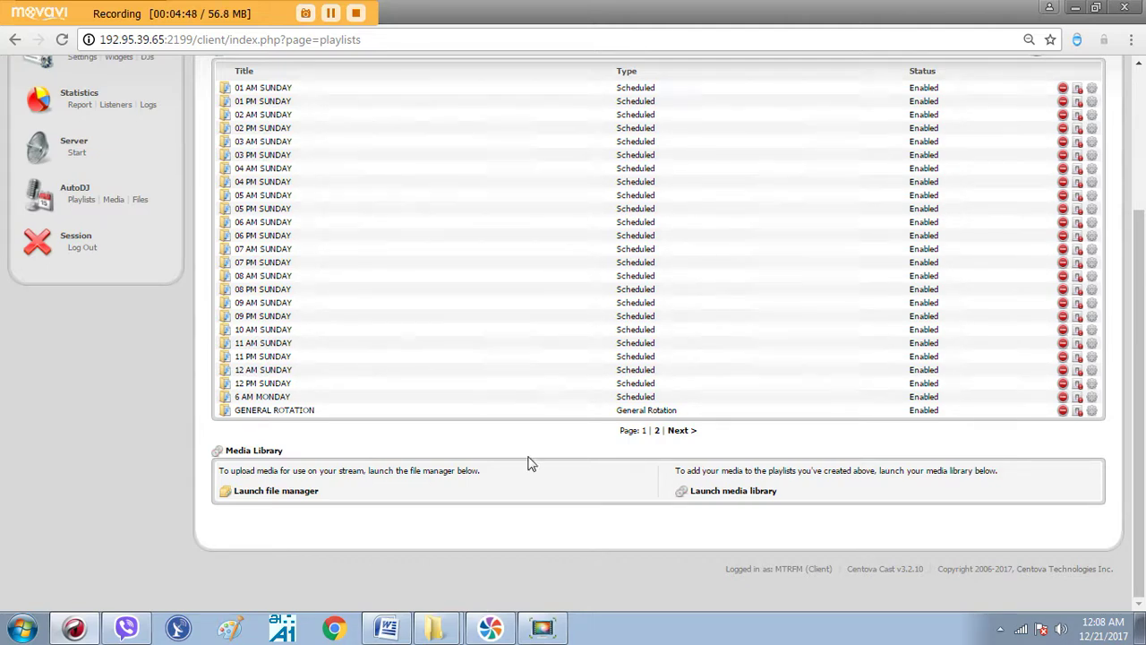
scroll(528, 463, up, 3)
scroll(1031, 389, down, 3)
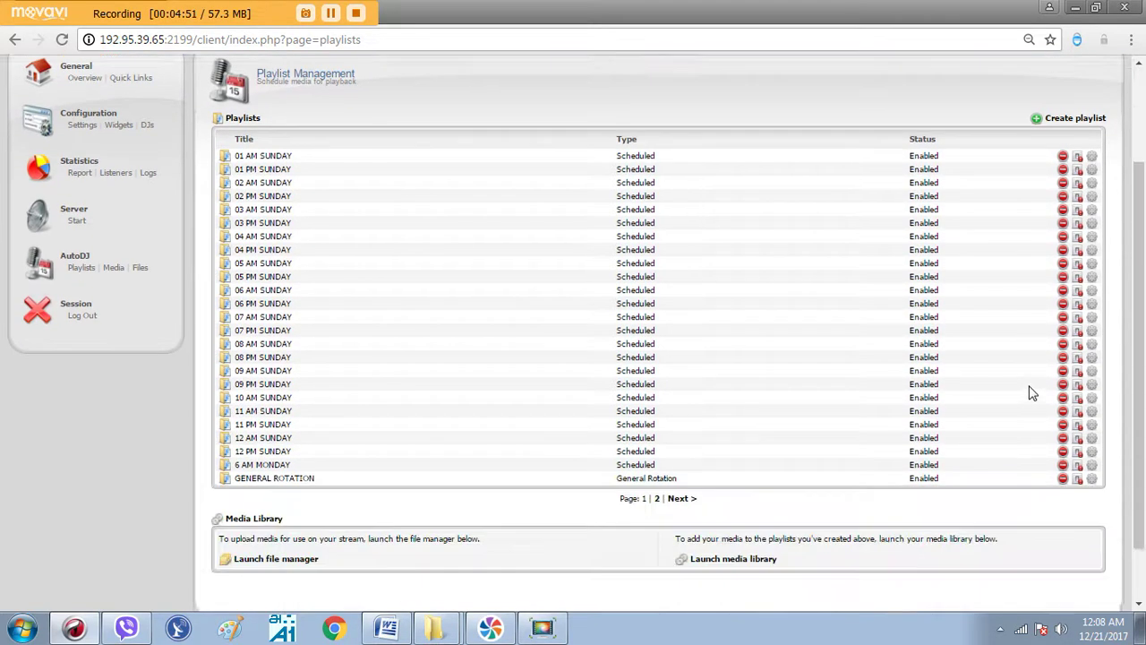